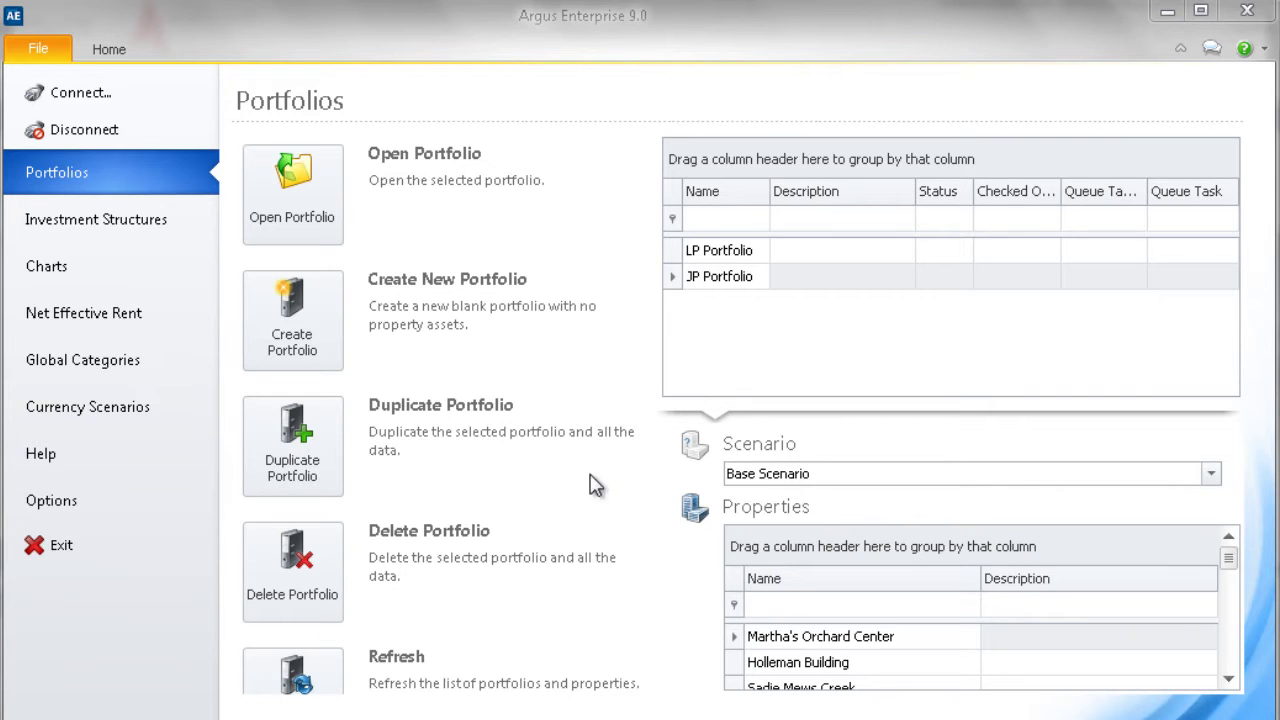
- Review the property classification values in the global classification settings and exclude Floor Number from the rent roll columns
click(169, 369)
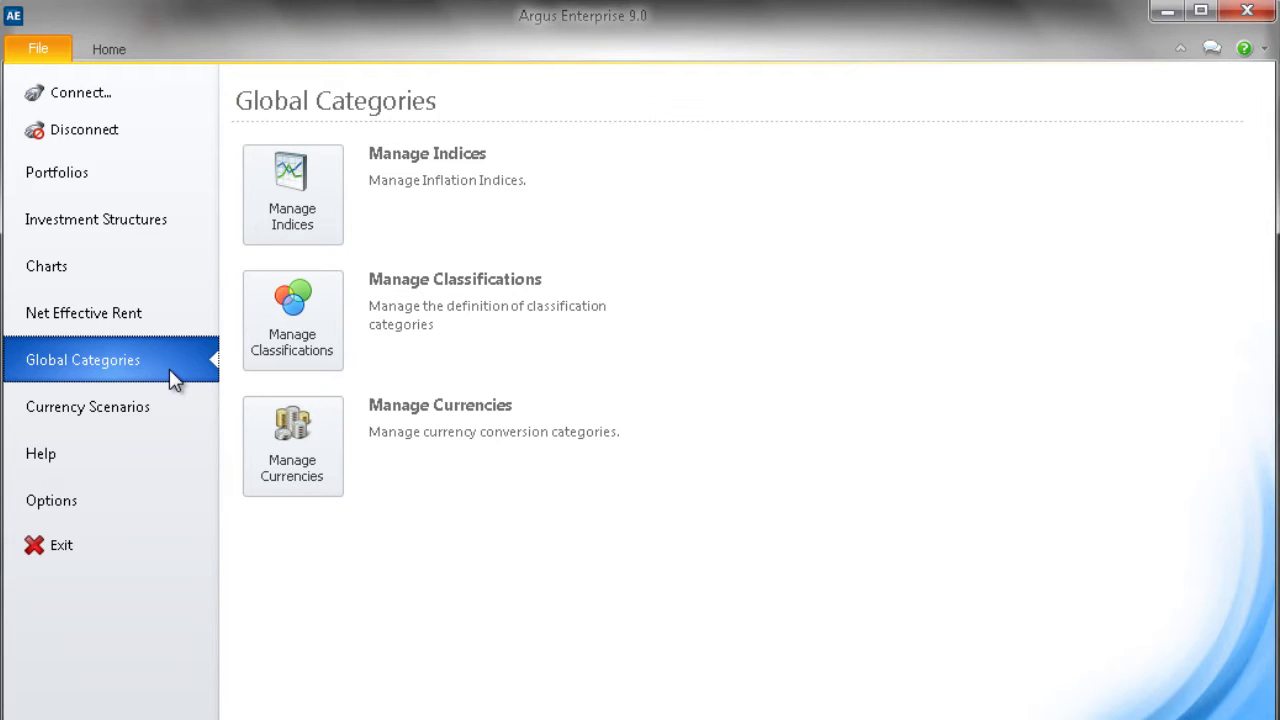
click(294, 356)
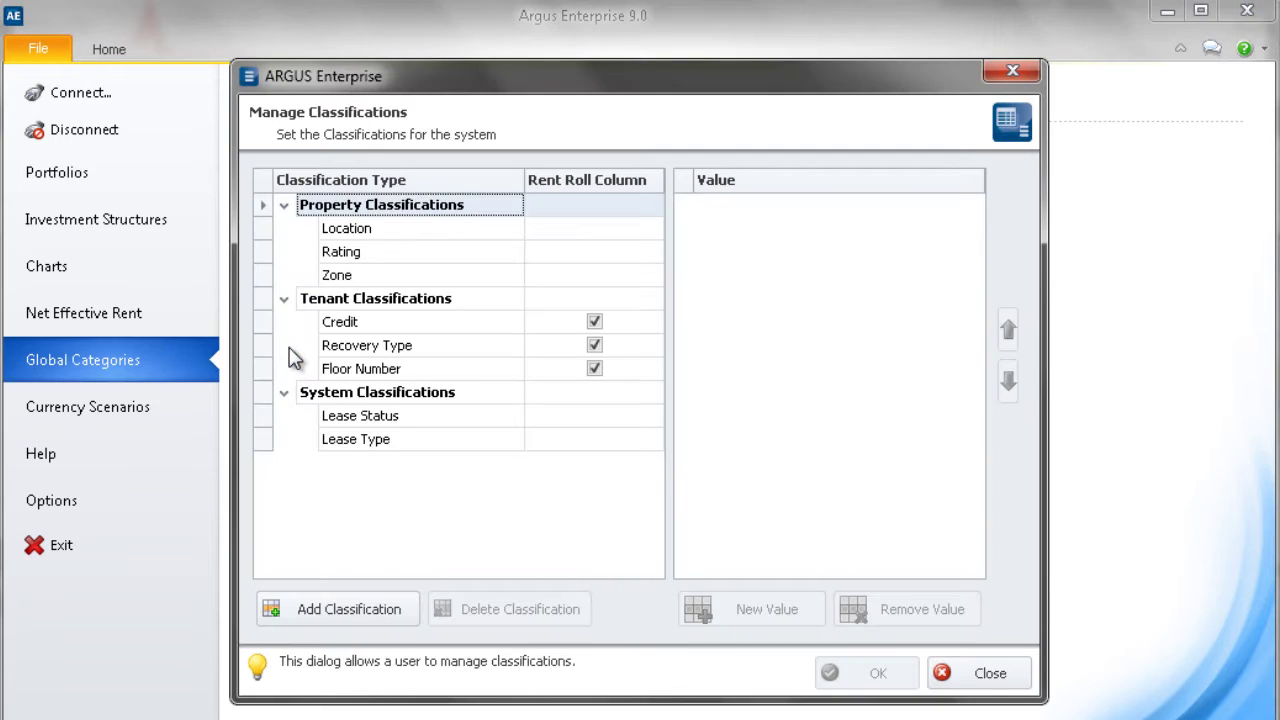
click(423, 228)
click(432, 255)
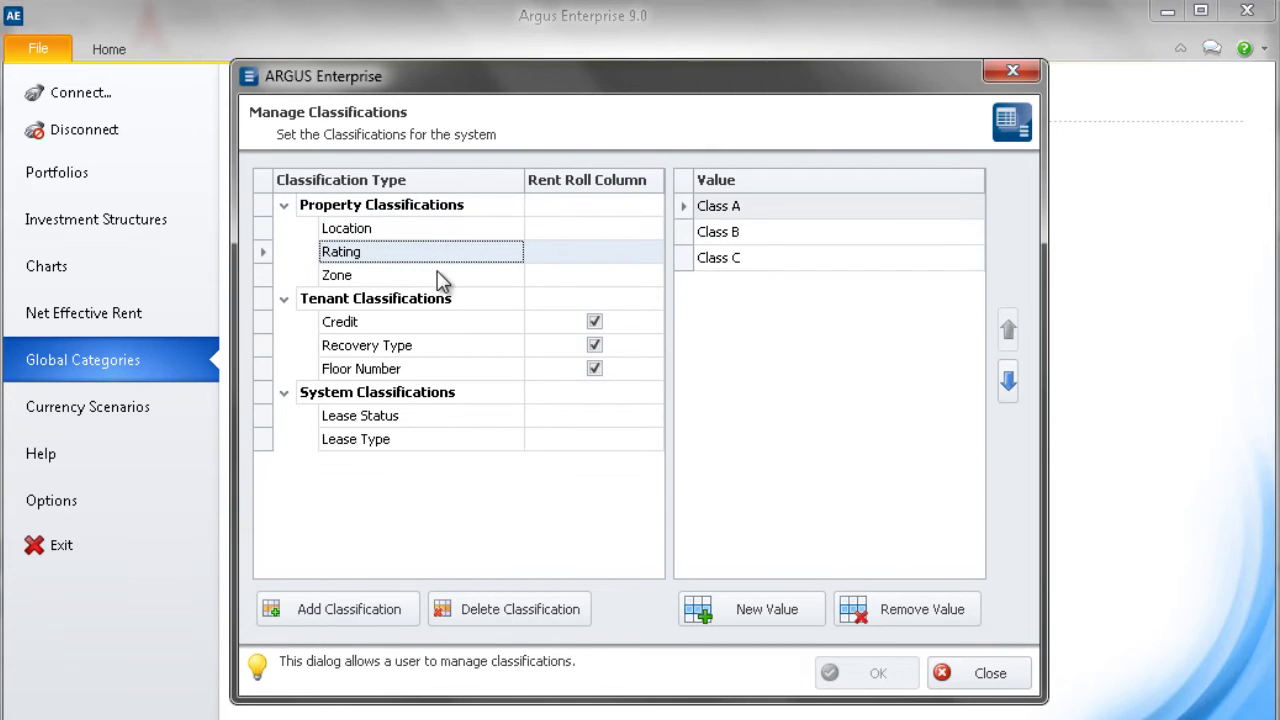
click(440, 279)
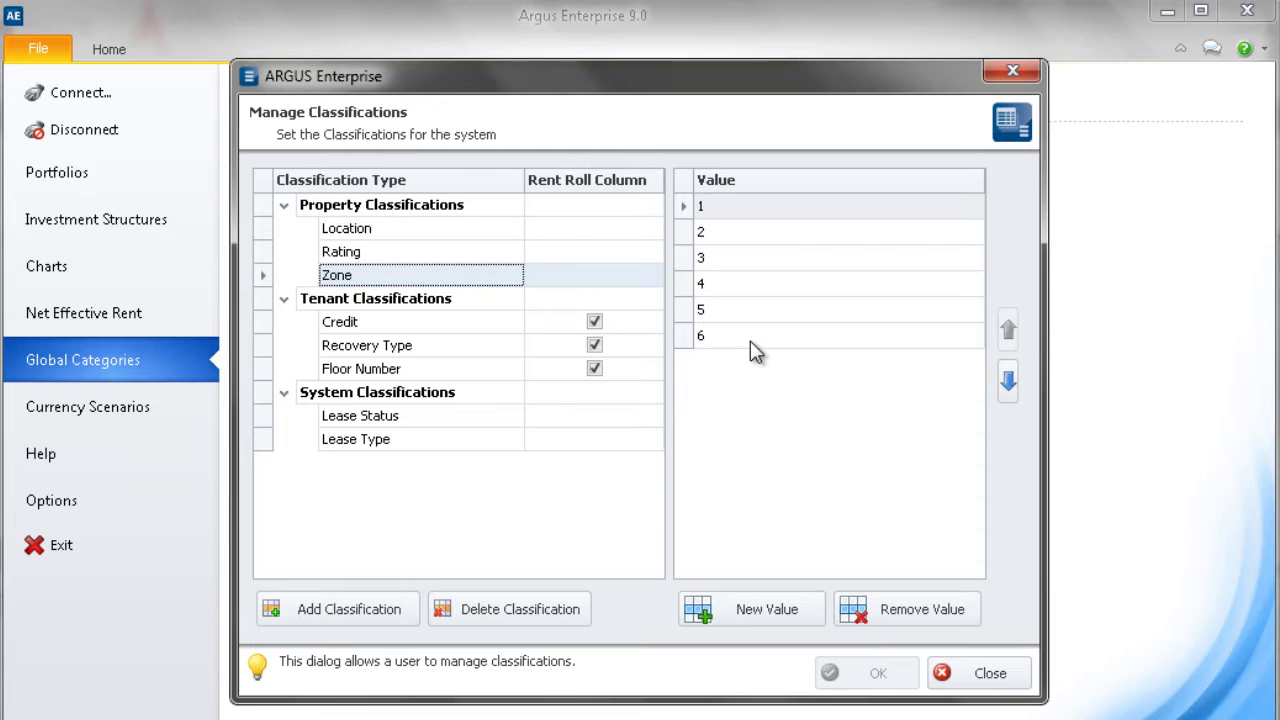
click(595, 370)
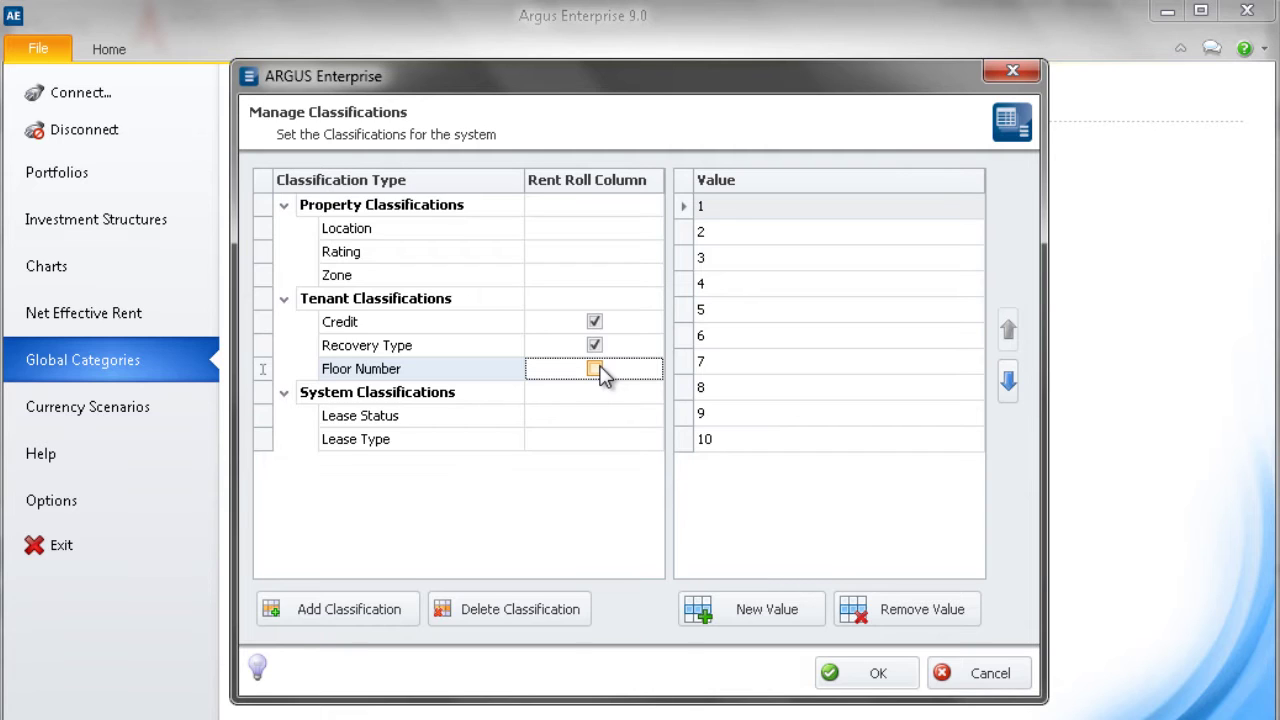
- Add a tenant classification named Tenant Type with the values Anchor and InLine, and save the classifications
click(410, 609)
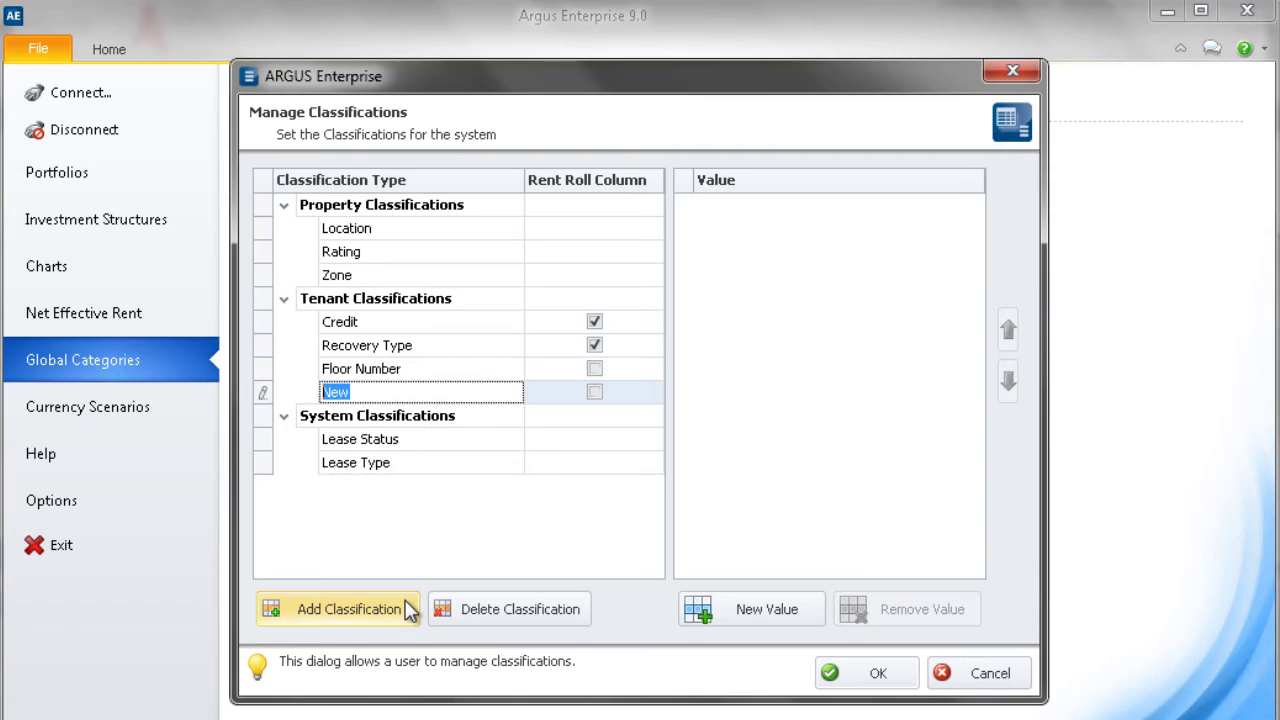
text(Tenant Type)
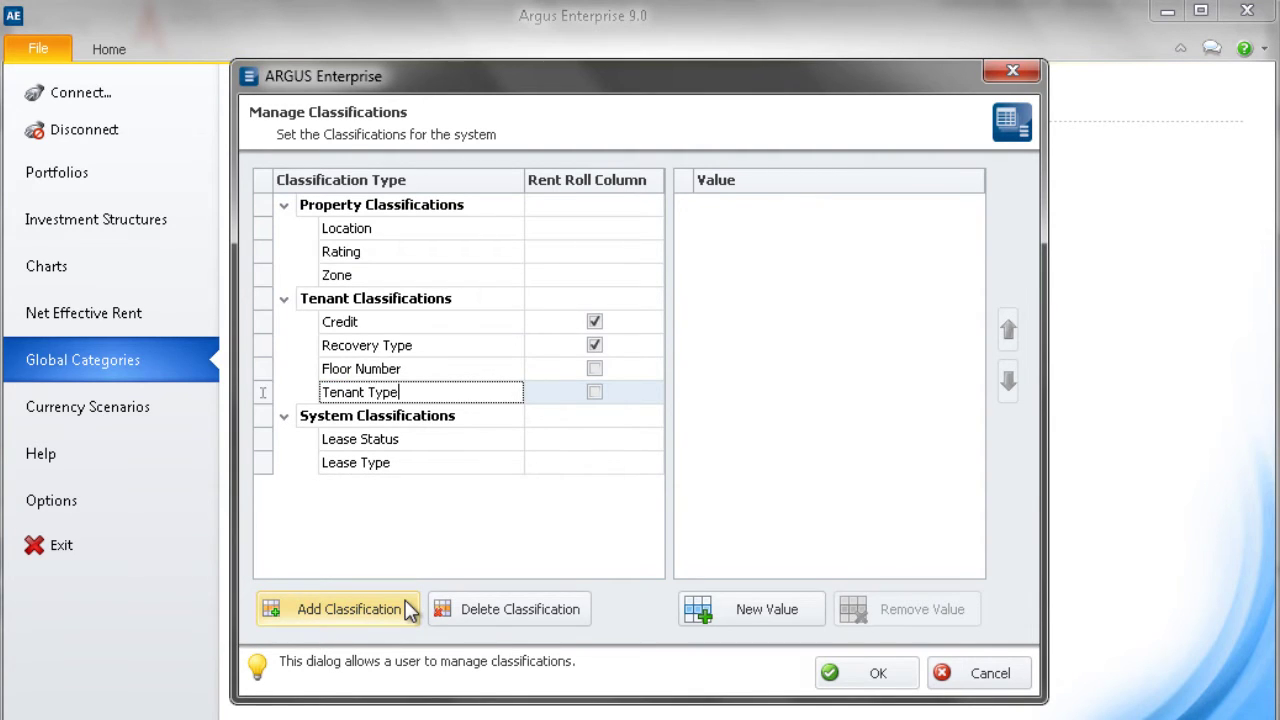
click(748, 607)
click(745, 608)
click(748, 212)
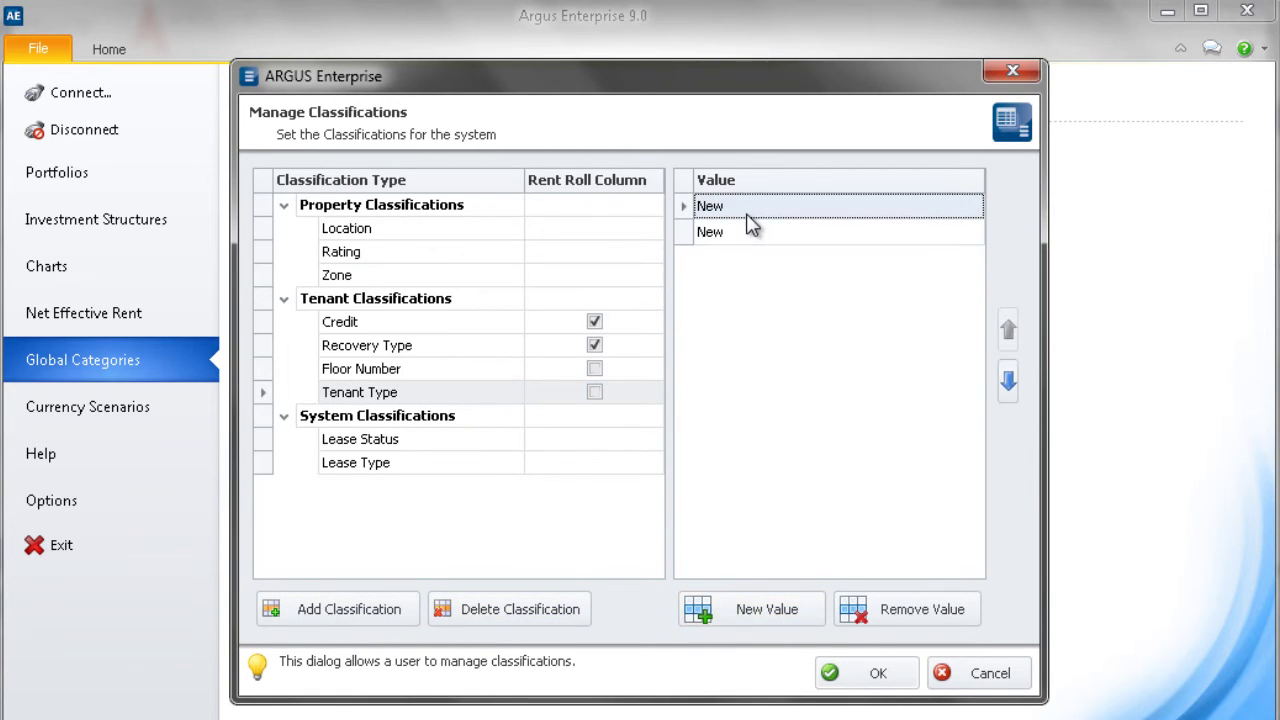
text(Anchor)
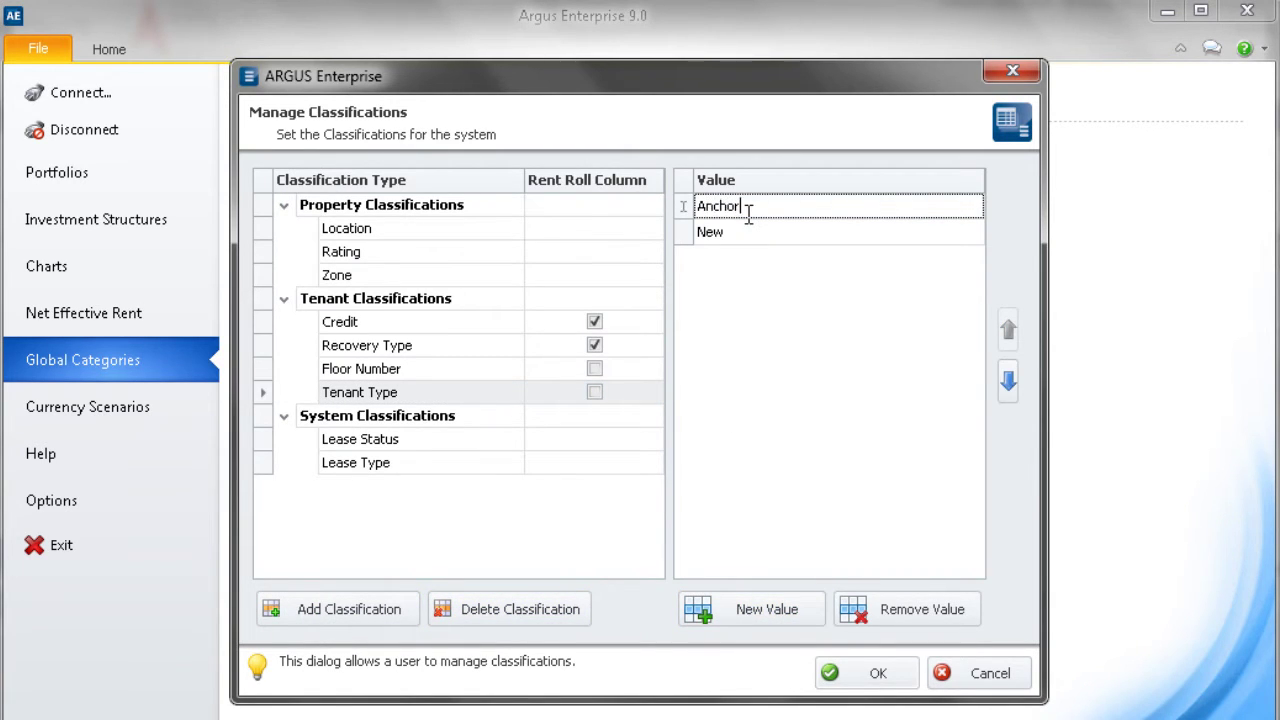
key(Return)
text(InLine)
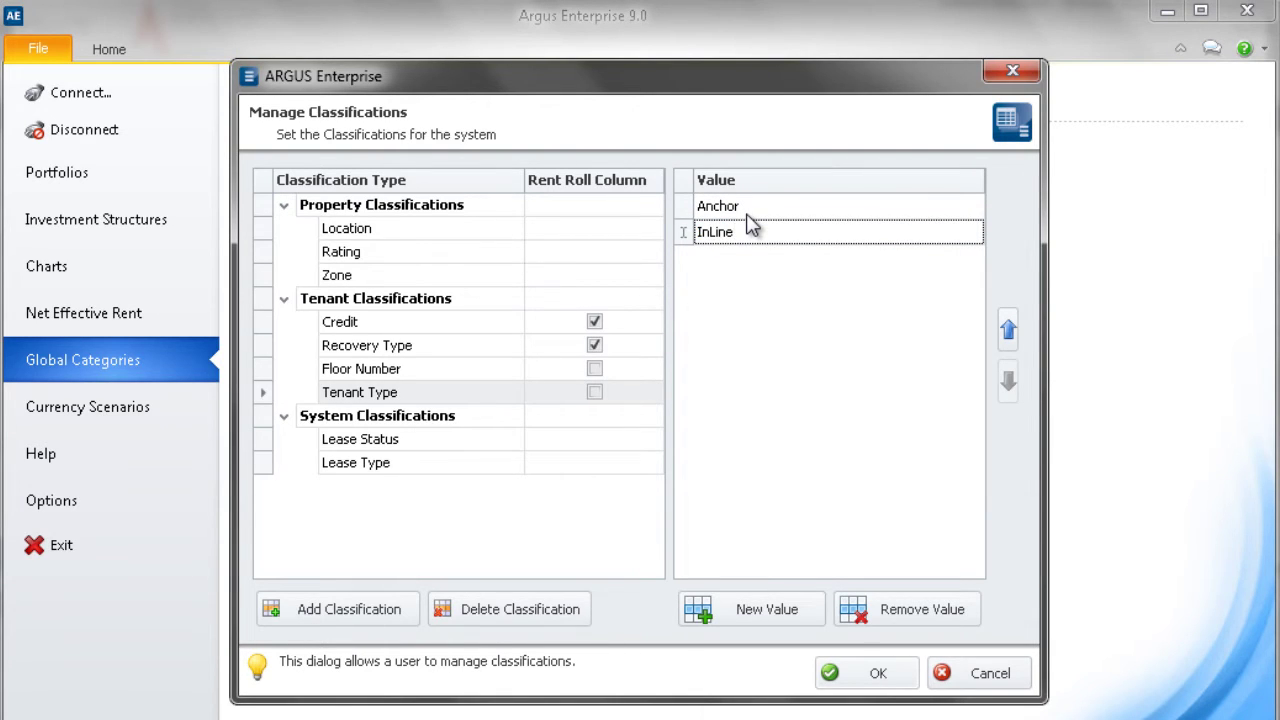
click(843, 677)
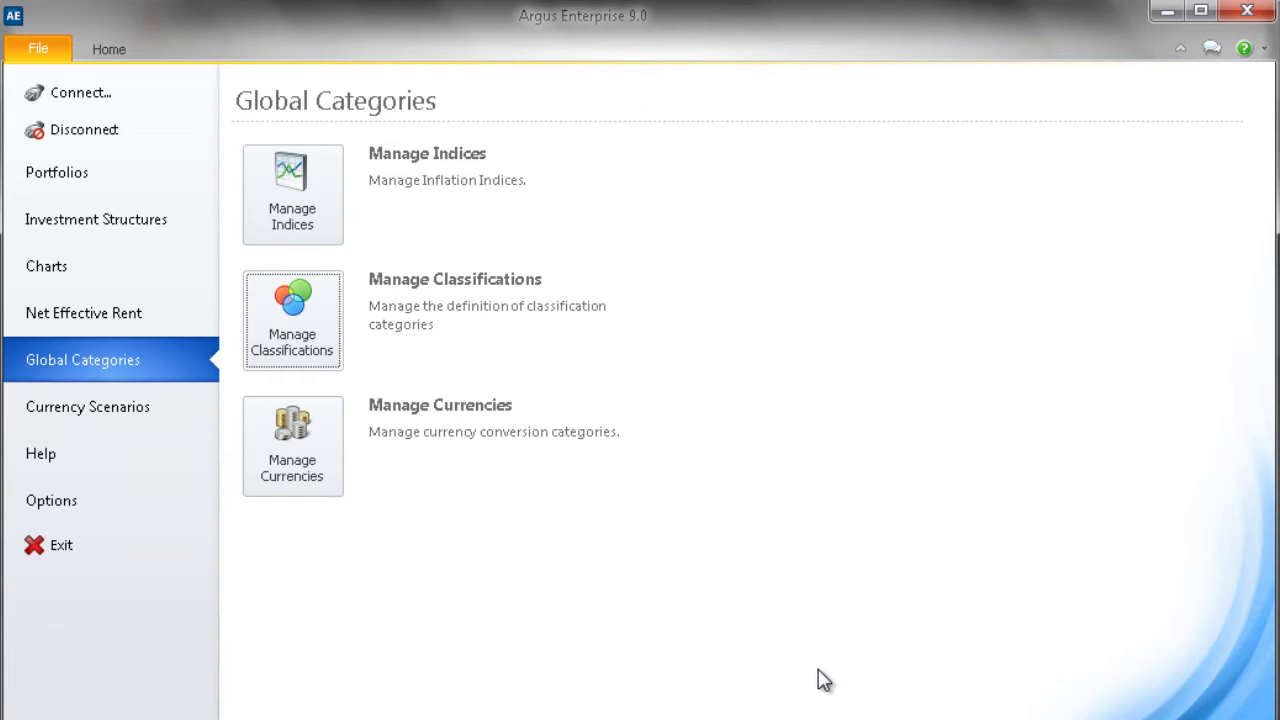
- Open the Holleman Building from JP Portfolio and show its tenant rent roll
click(116, 175)
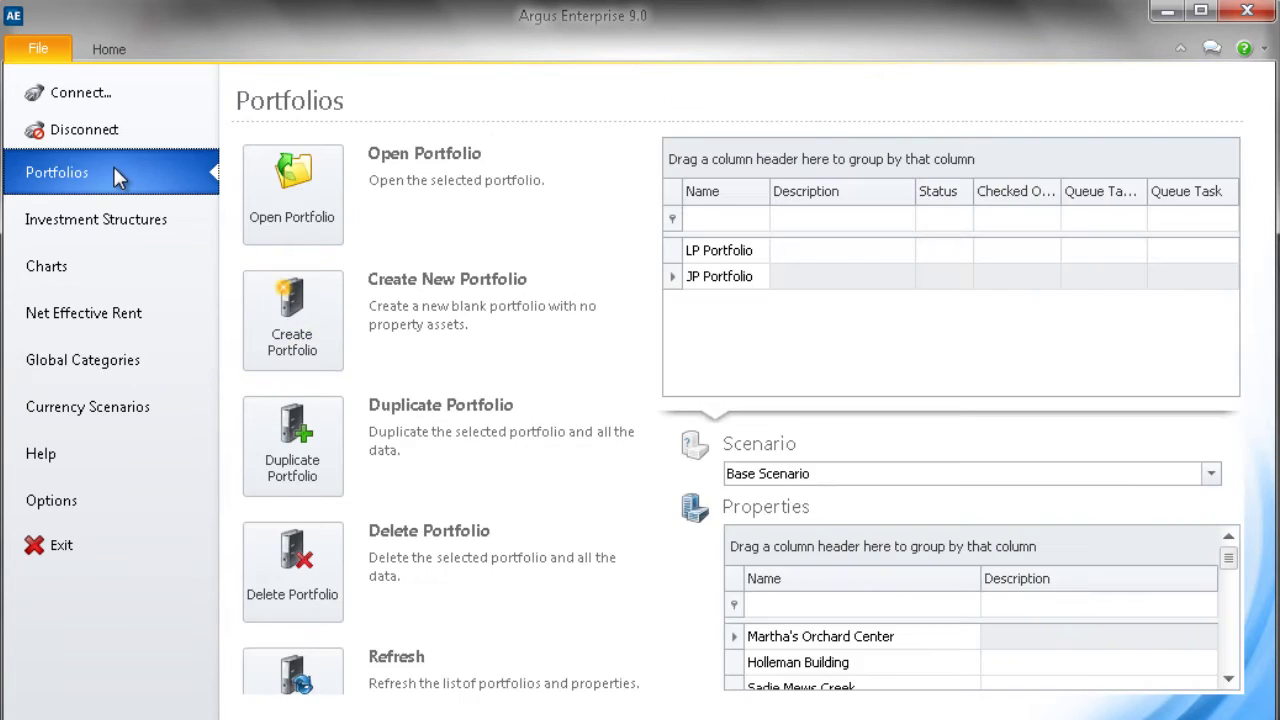
double_click(726, 280)
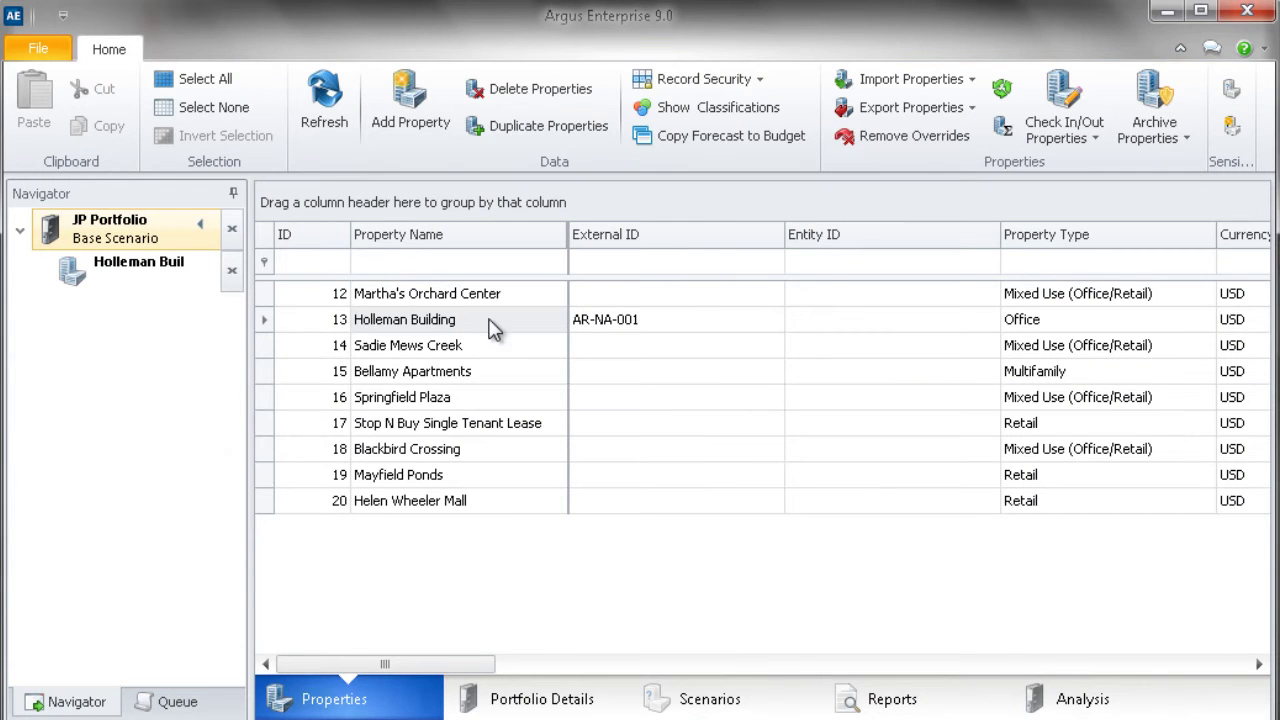
double_click(495, 320)
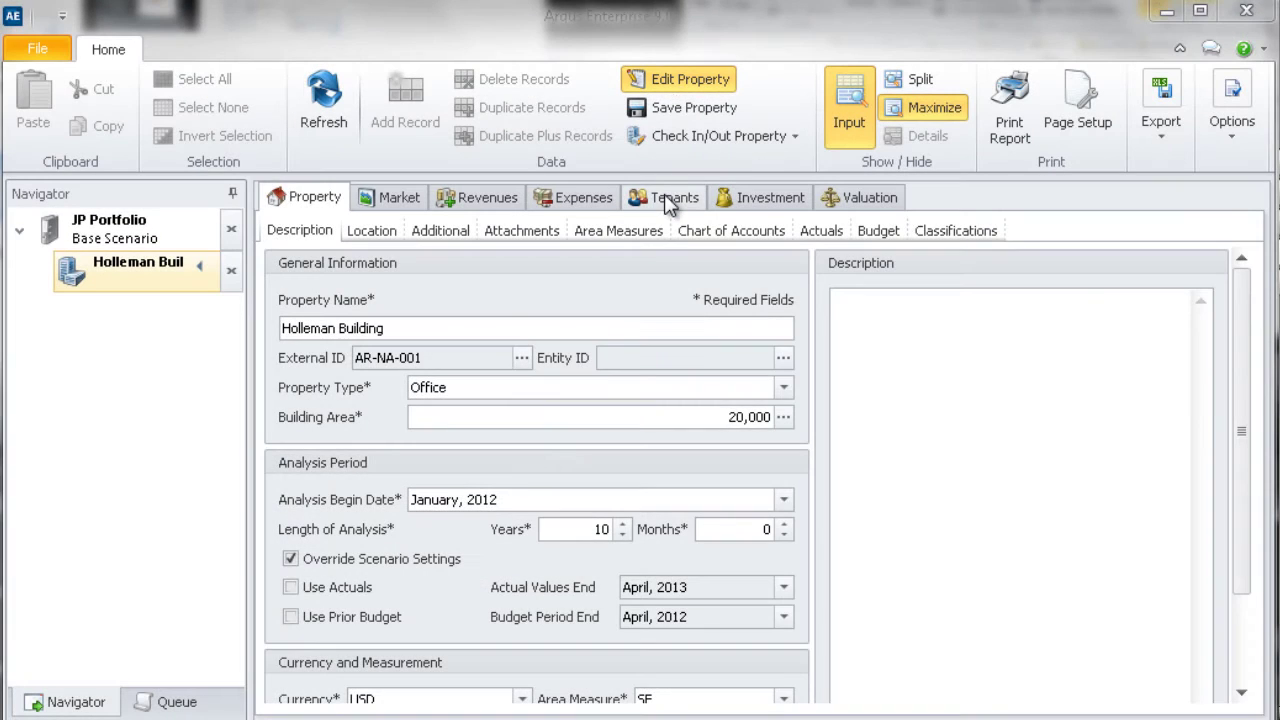
click(670, 199)
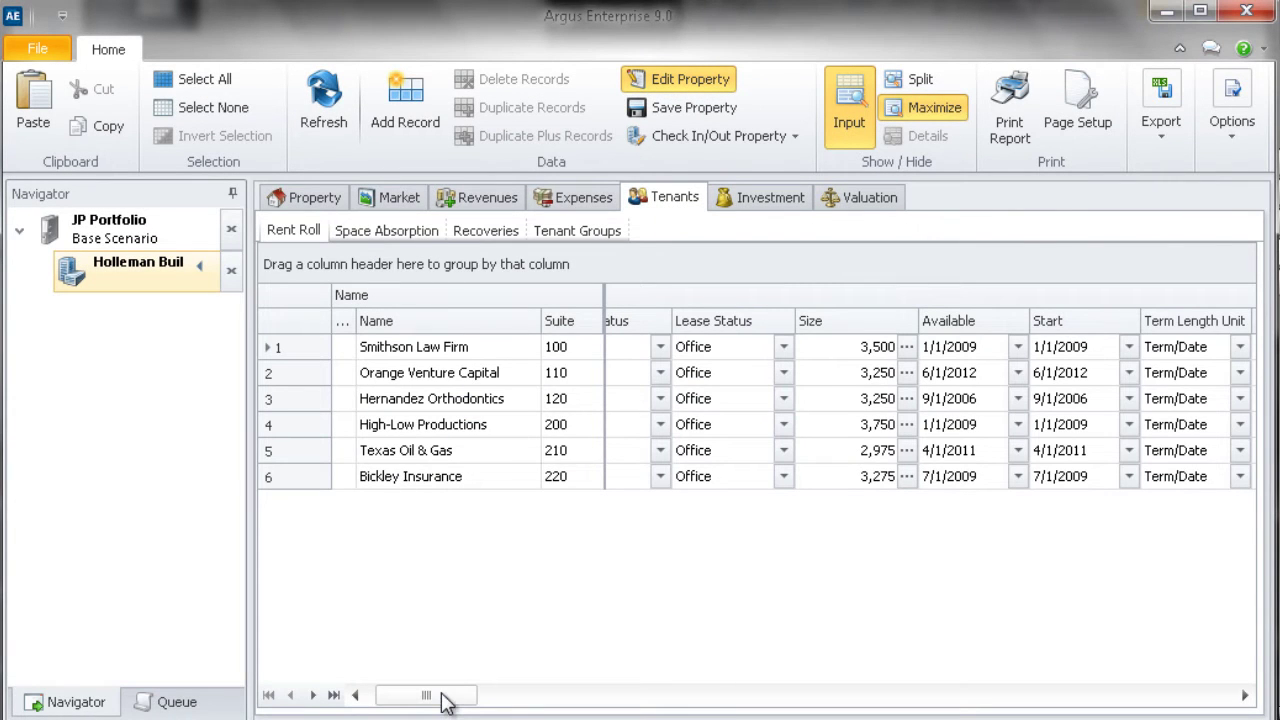
- Add two tenant classification rows for Smithson Law Firm in the rent roll and set the first to Credit with the value Credit
drag(445, 703, 1199, 703)
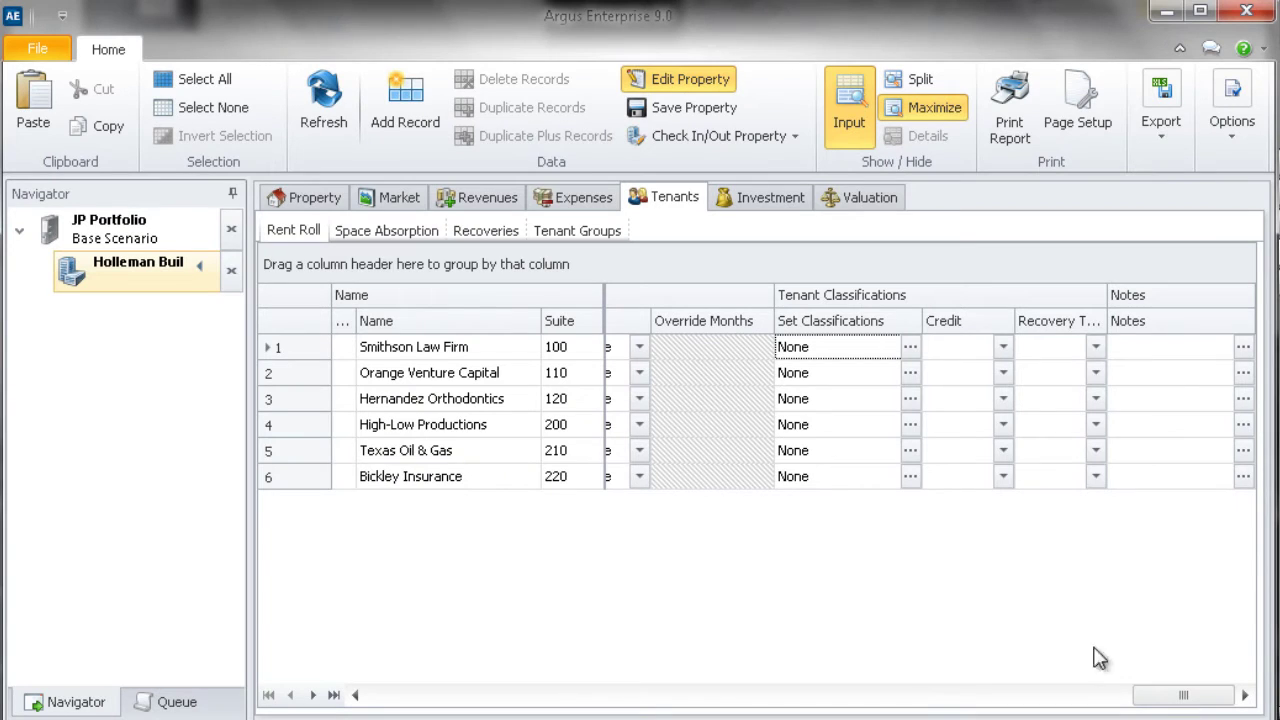
click(917, 348)
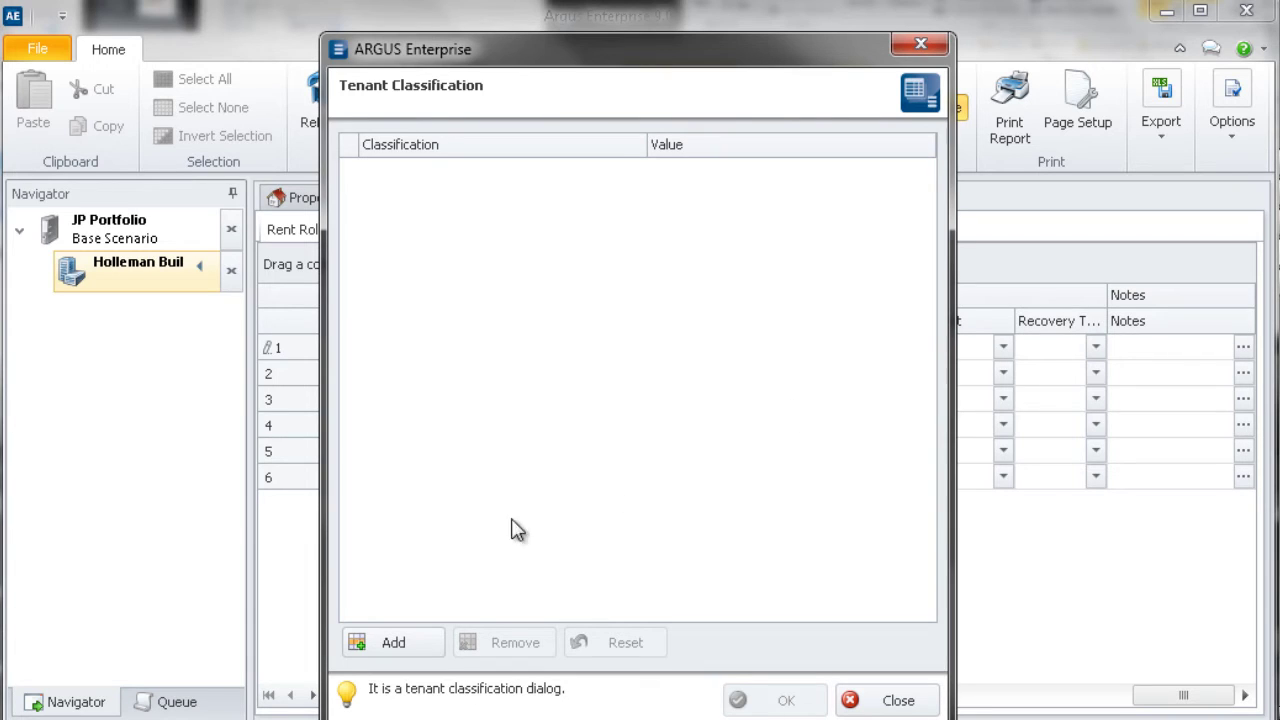
click(393, 642)
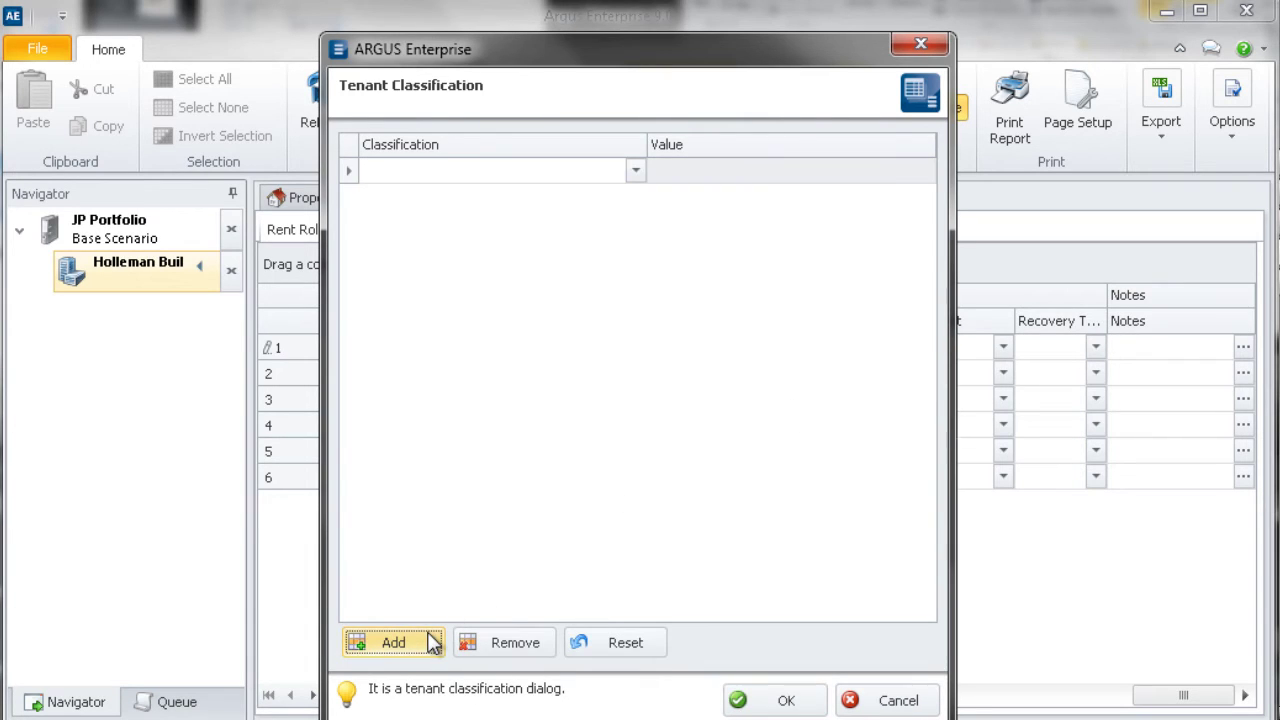
click(432, 642)
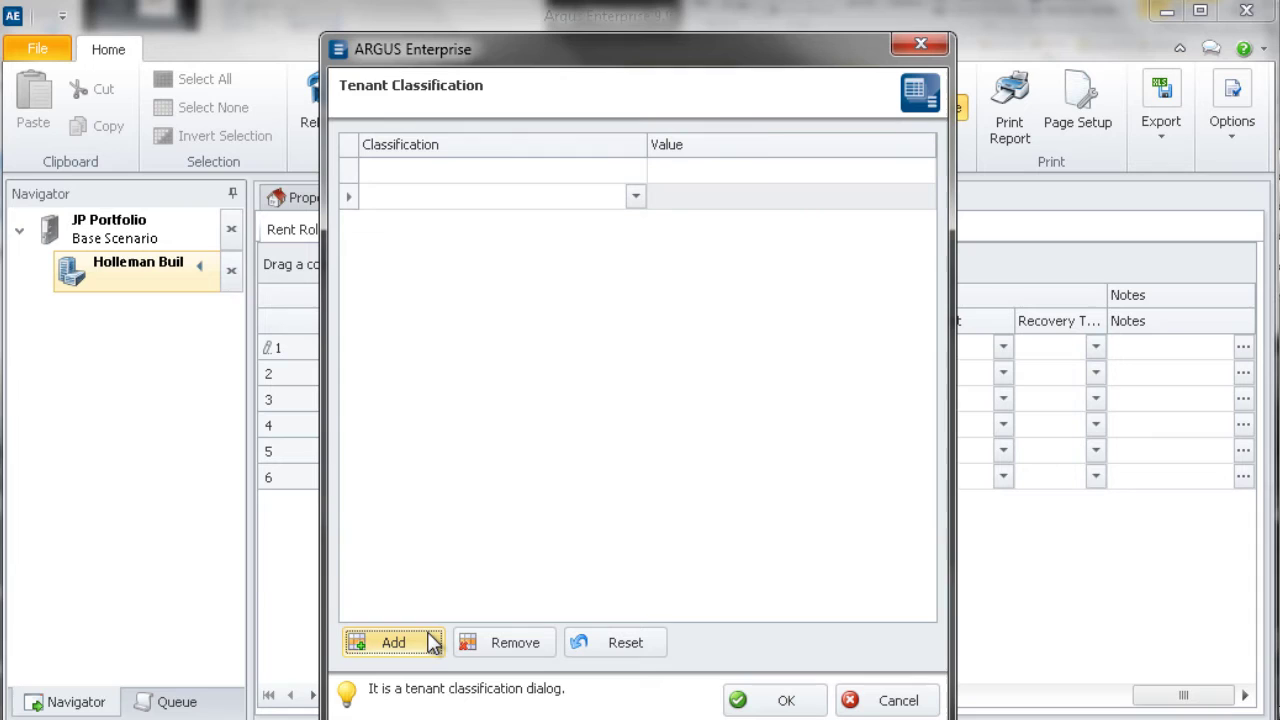
click(630, 171)
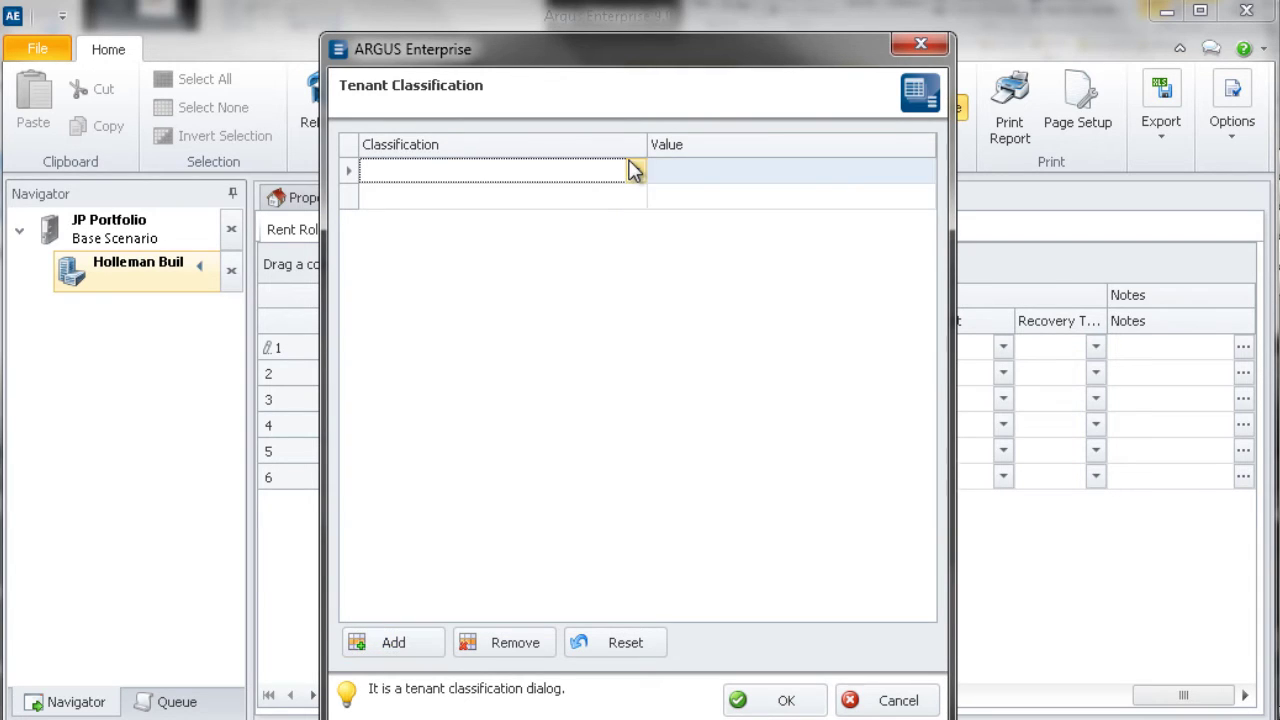
click(635, 170)
click(634, 194)
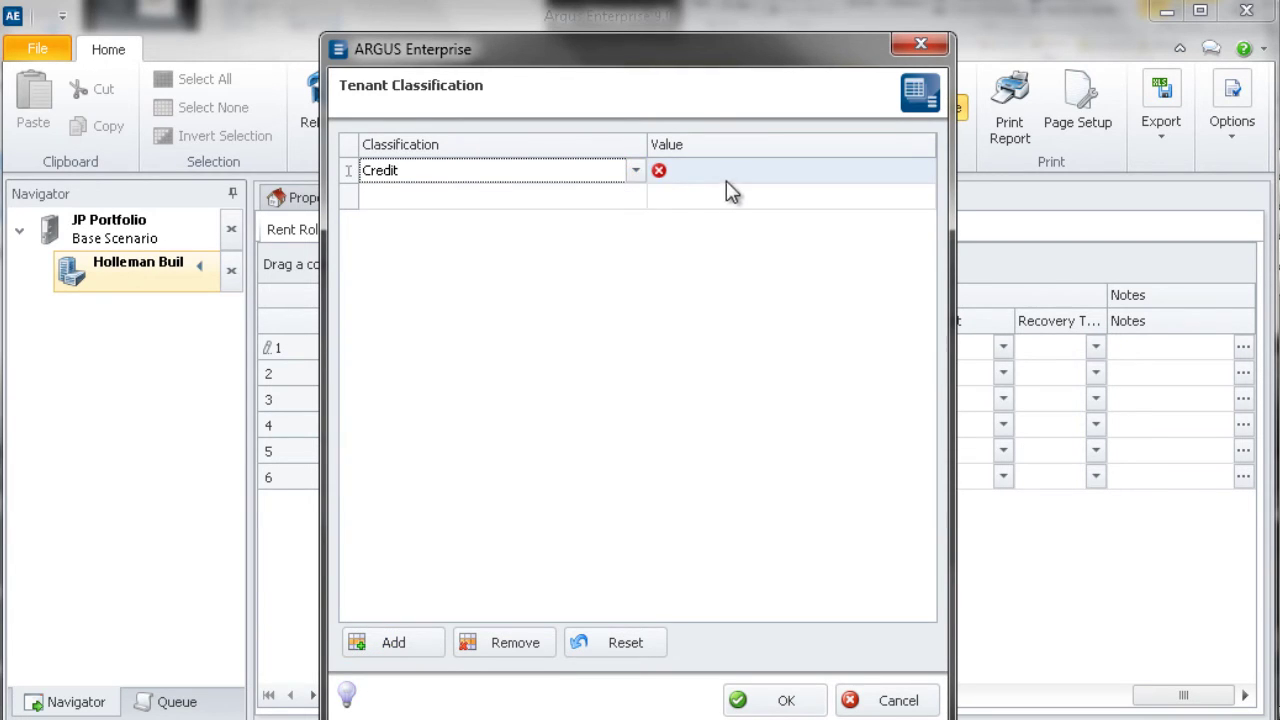
click(726, 180)
click(726, 192)
- Set Smithson Law Firm's second classification to Tenant Type with the value Anchor and accept the classifications
click(600, 196)
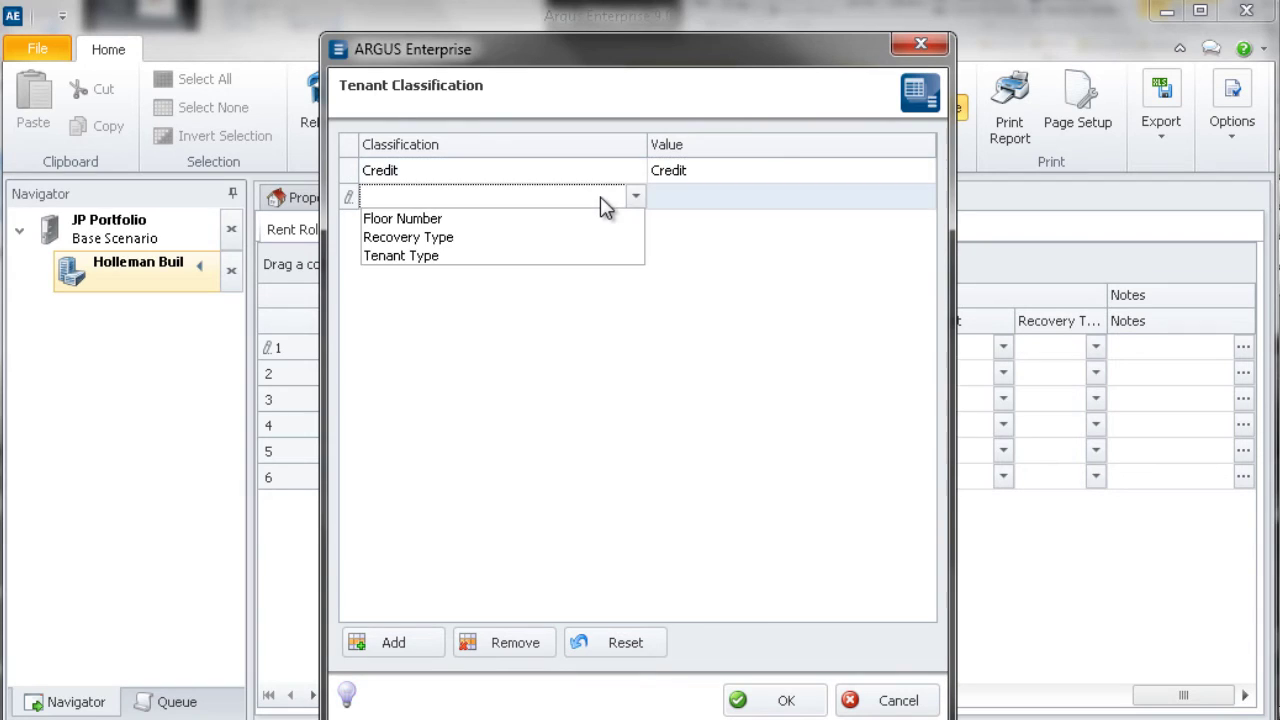
click(591, 256)
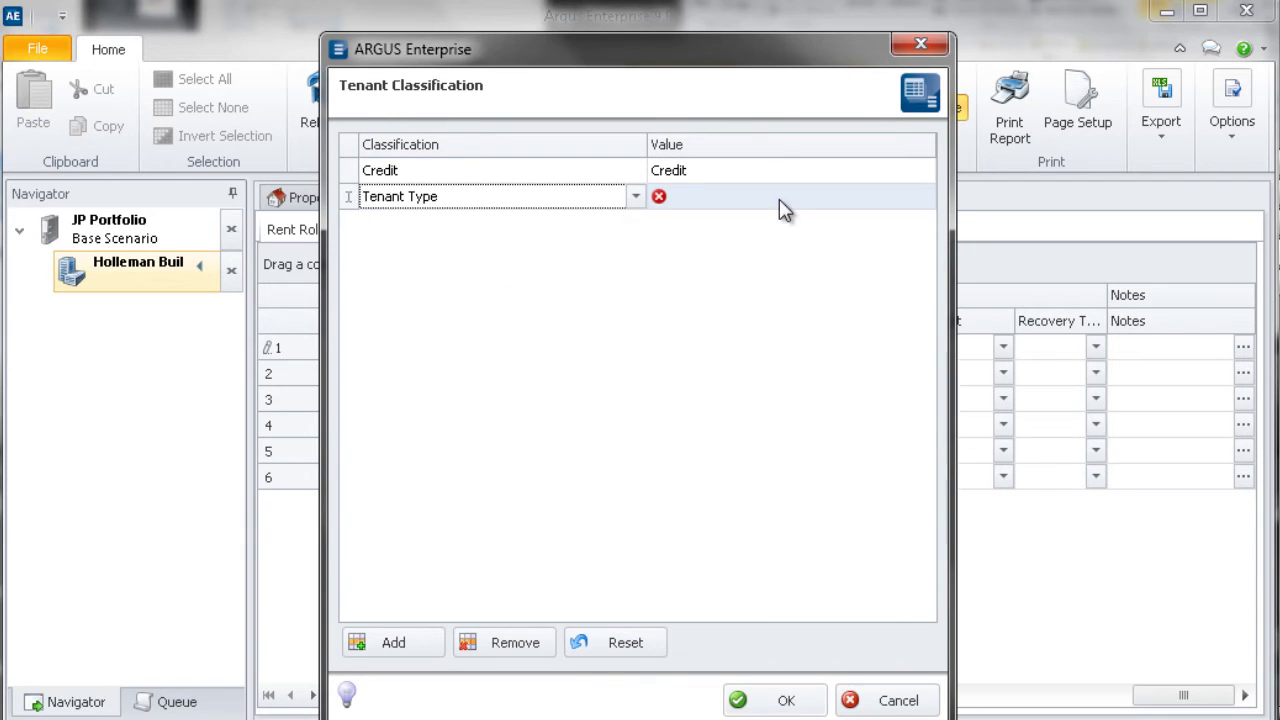
click(781, 198)
click(770, 217)
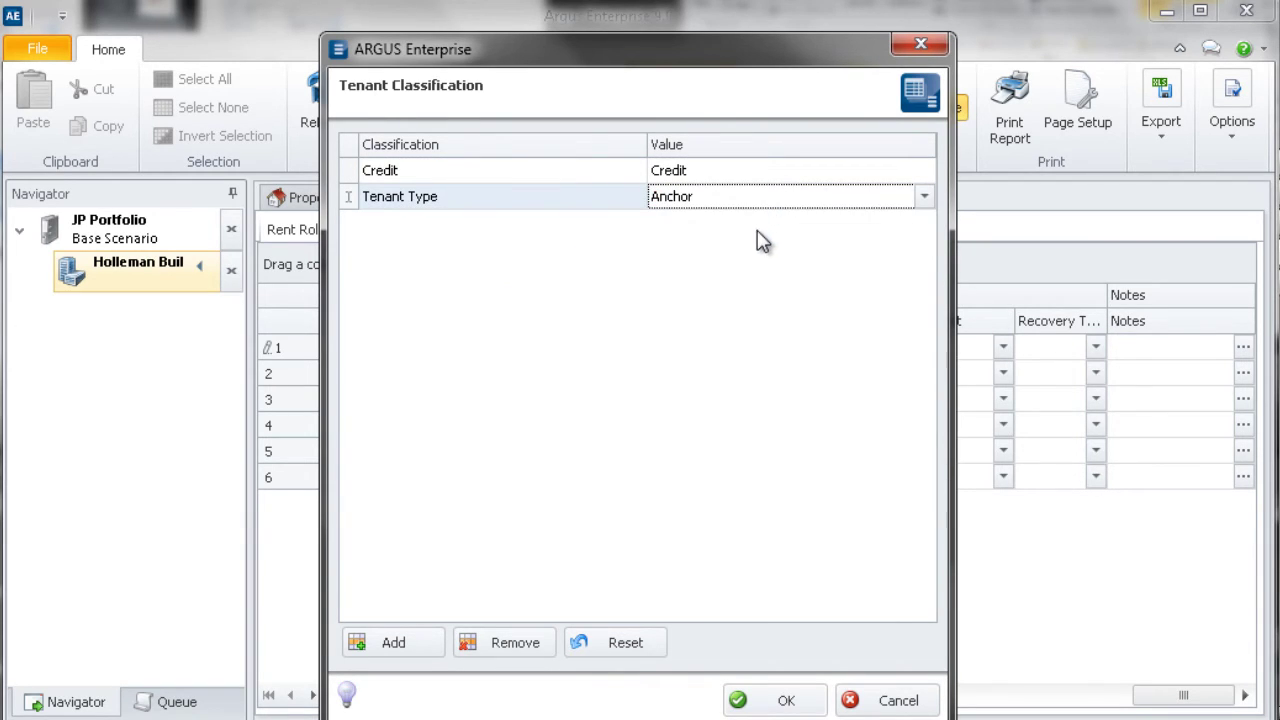
click(736, 706)
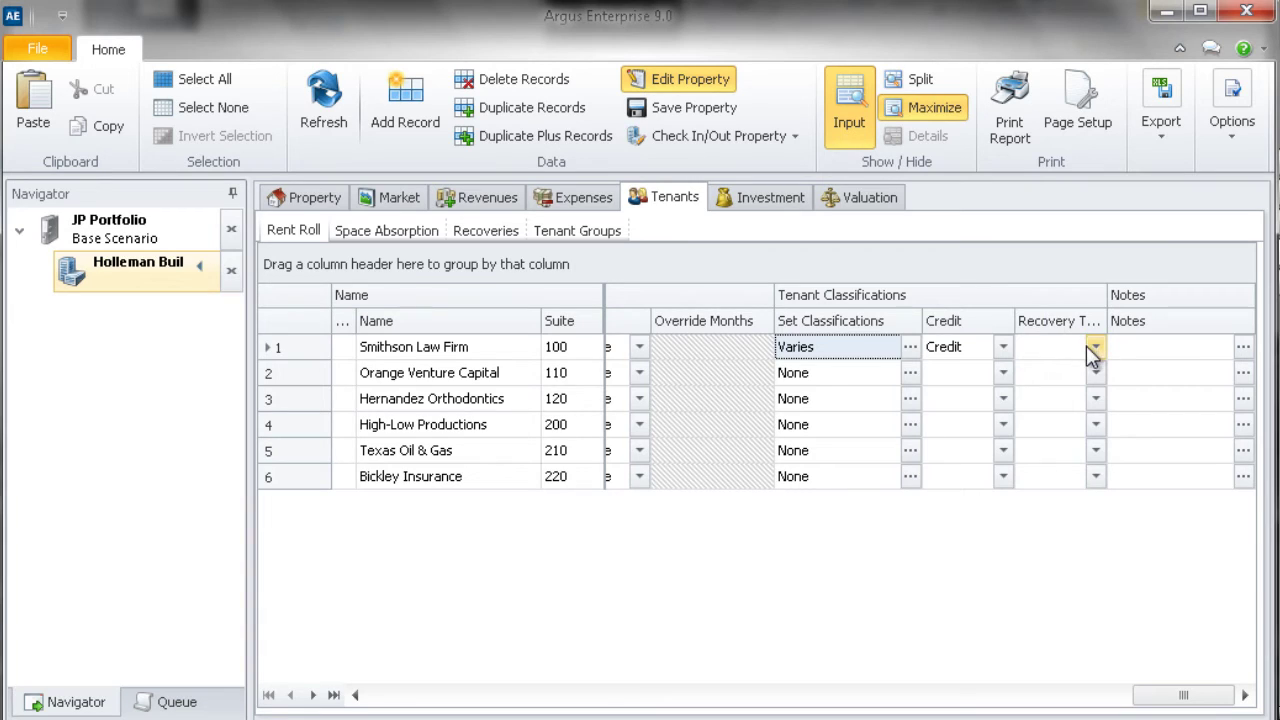
- Set Smithson Law Firm's Recovery Type to Full Service in the rent roll and check its full classification list
click(1095, 347)
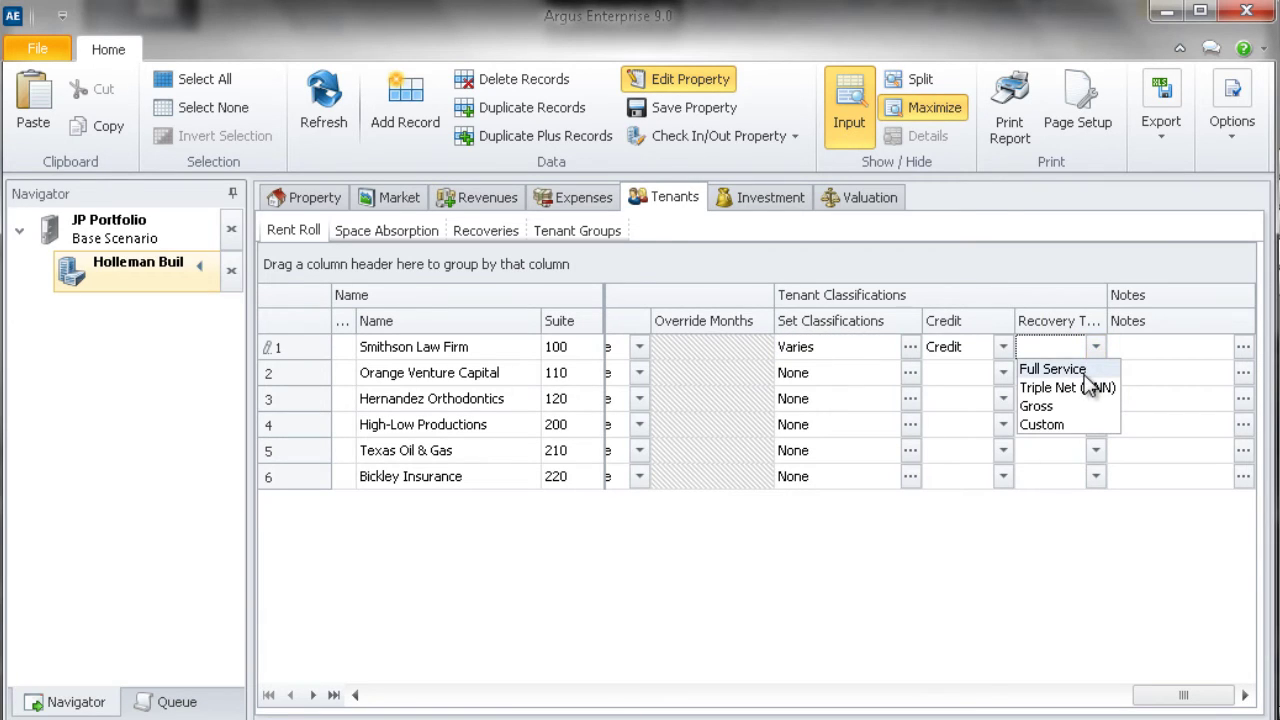
click(1084, 371)
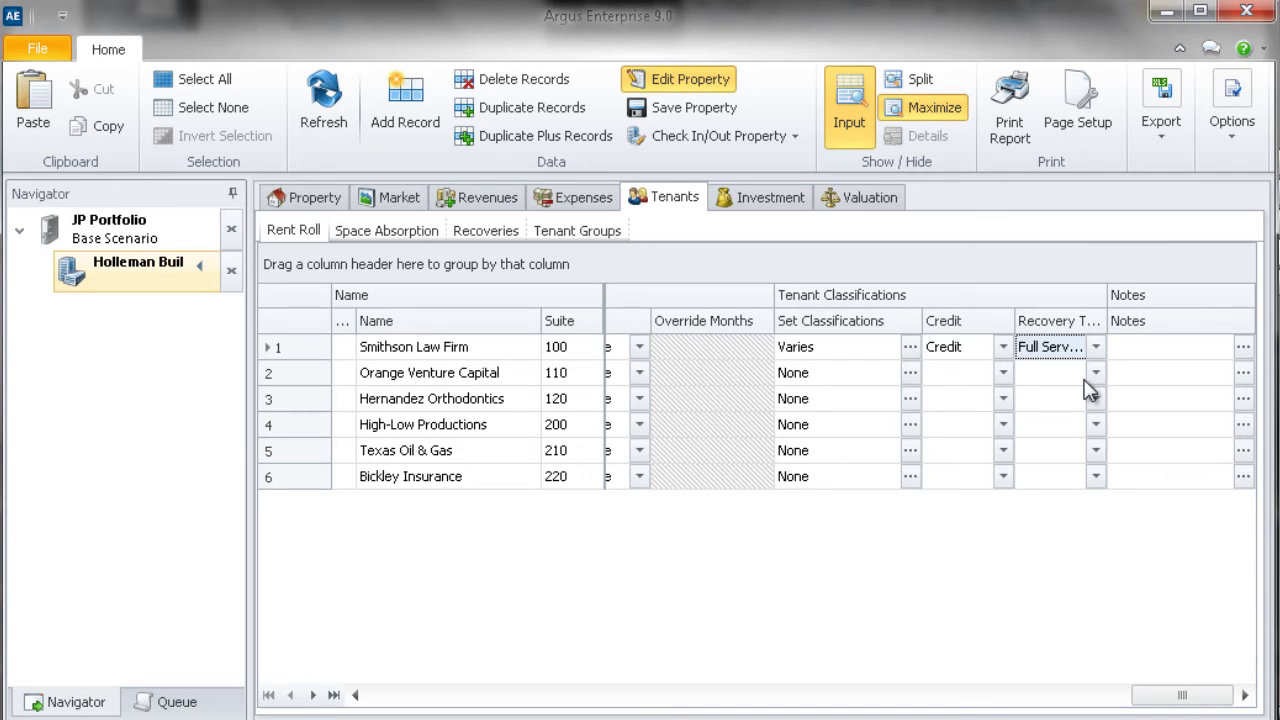
click(914, 346)
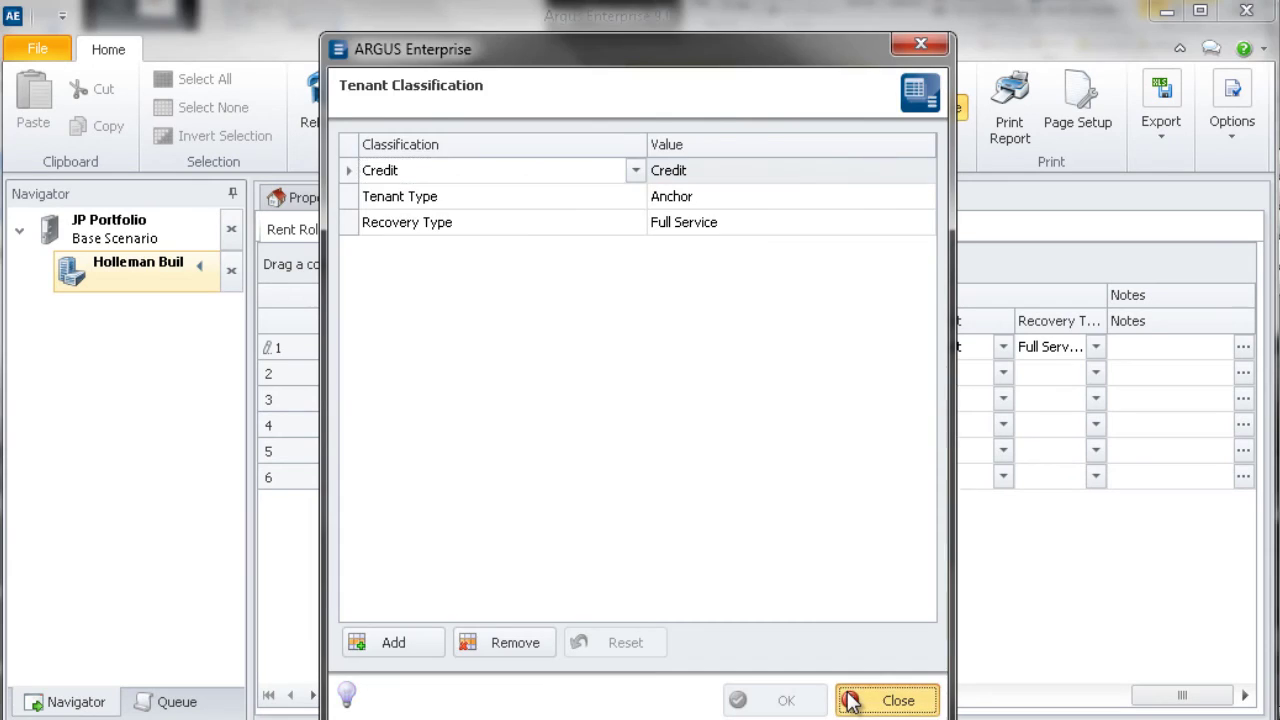
click(887, 700)
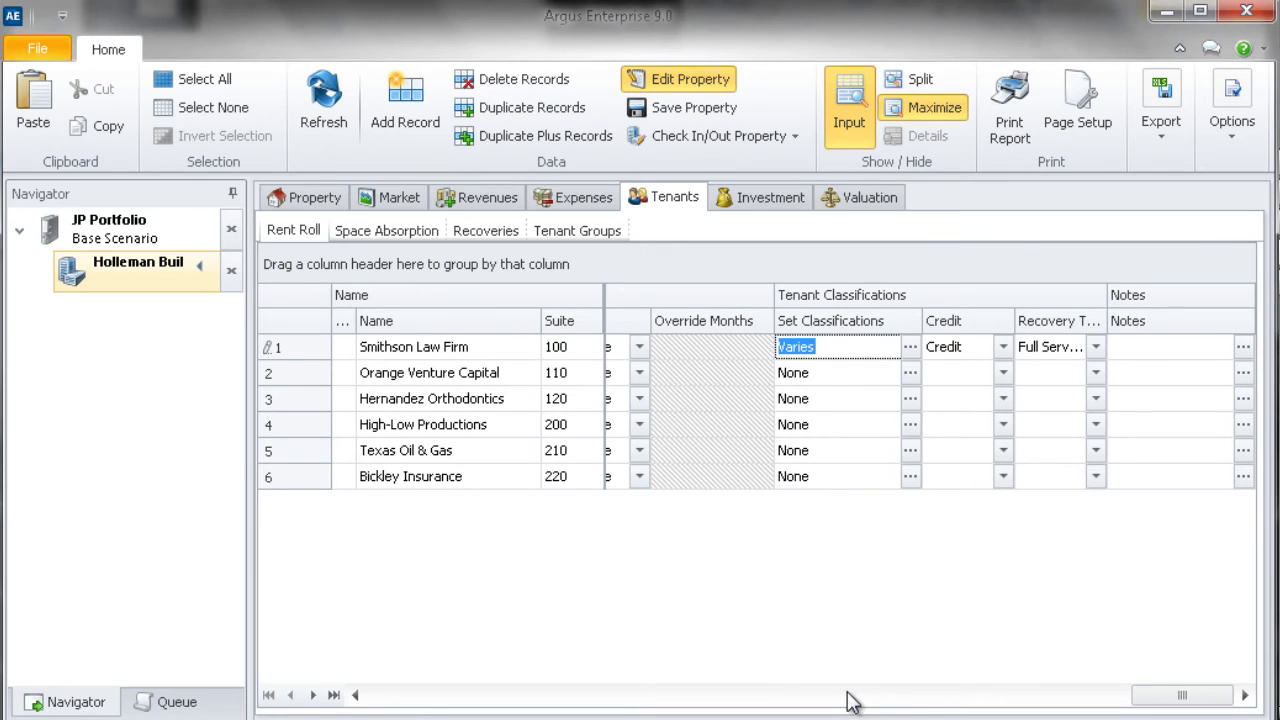
- Add a Zone classification with the value 1 to the Holleman Building's property classifications
click(305, 201)
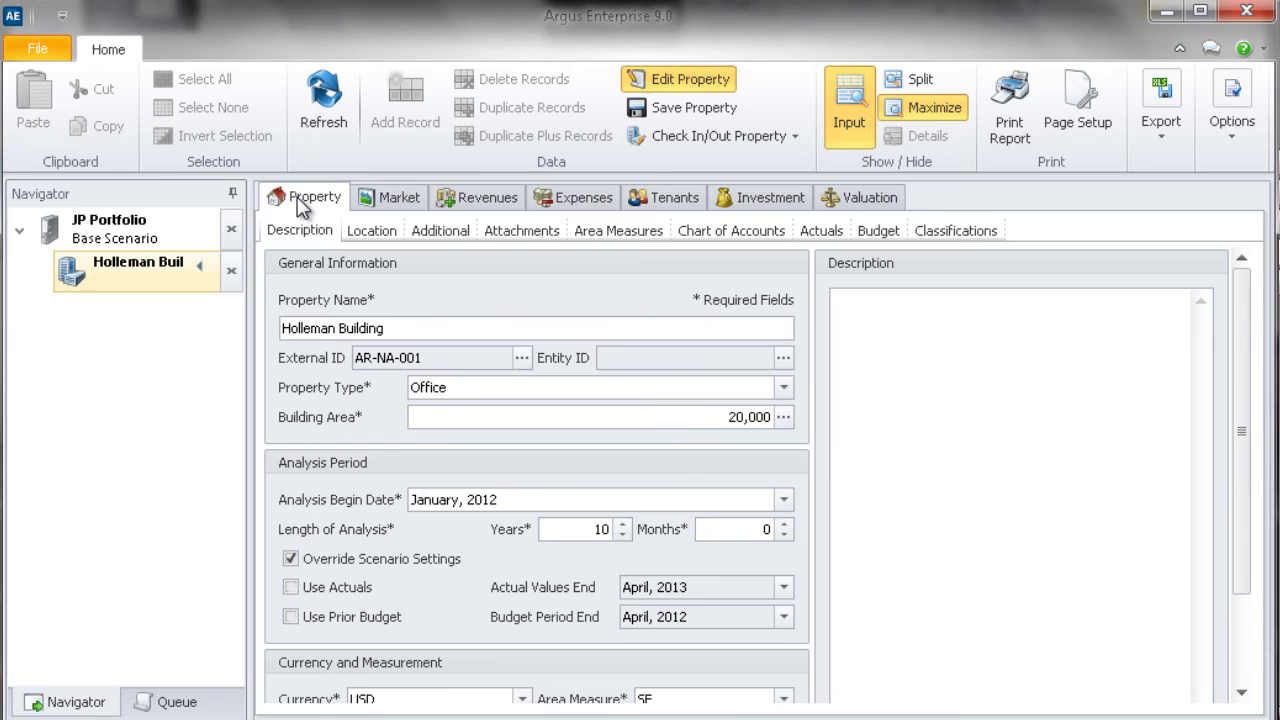
click(958, 232)
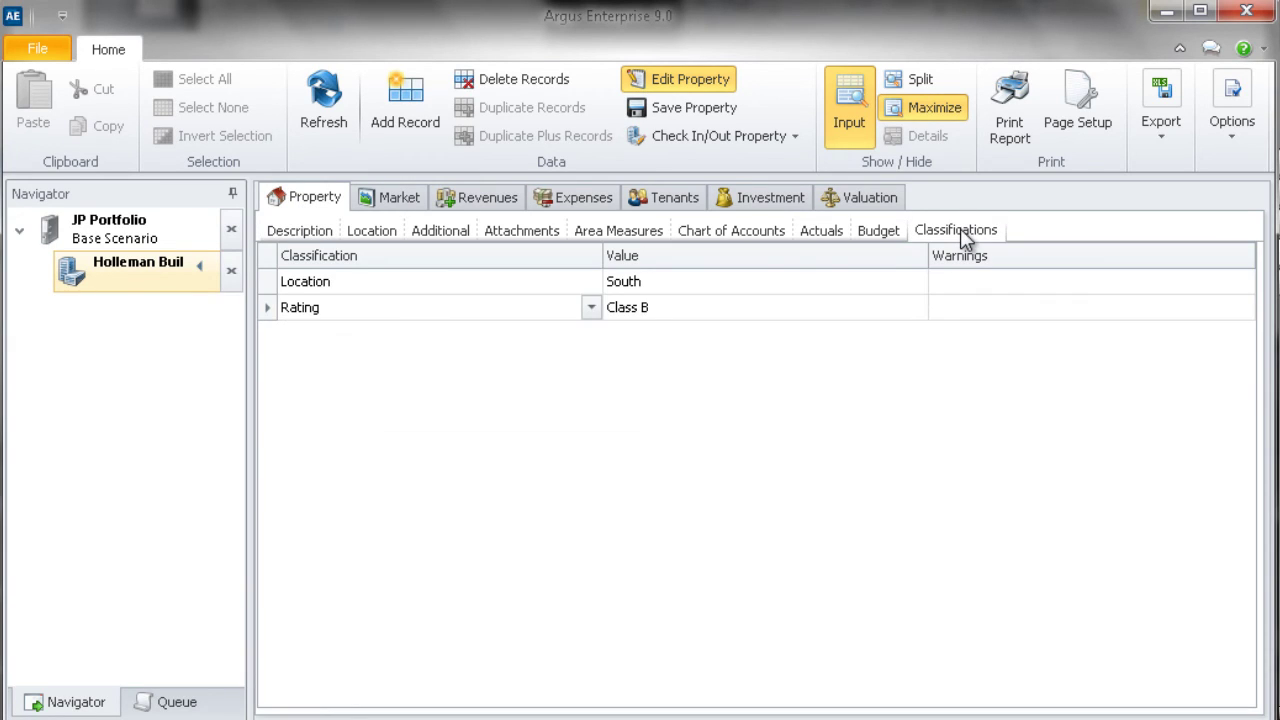
right_click(731, 437)
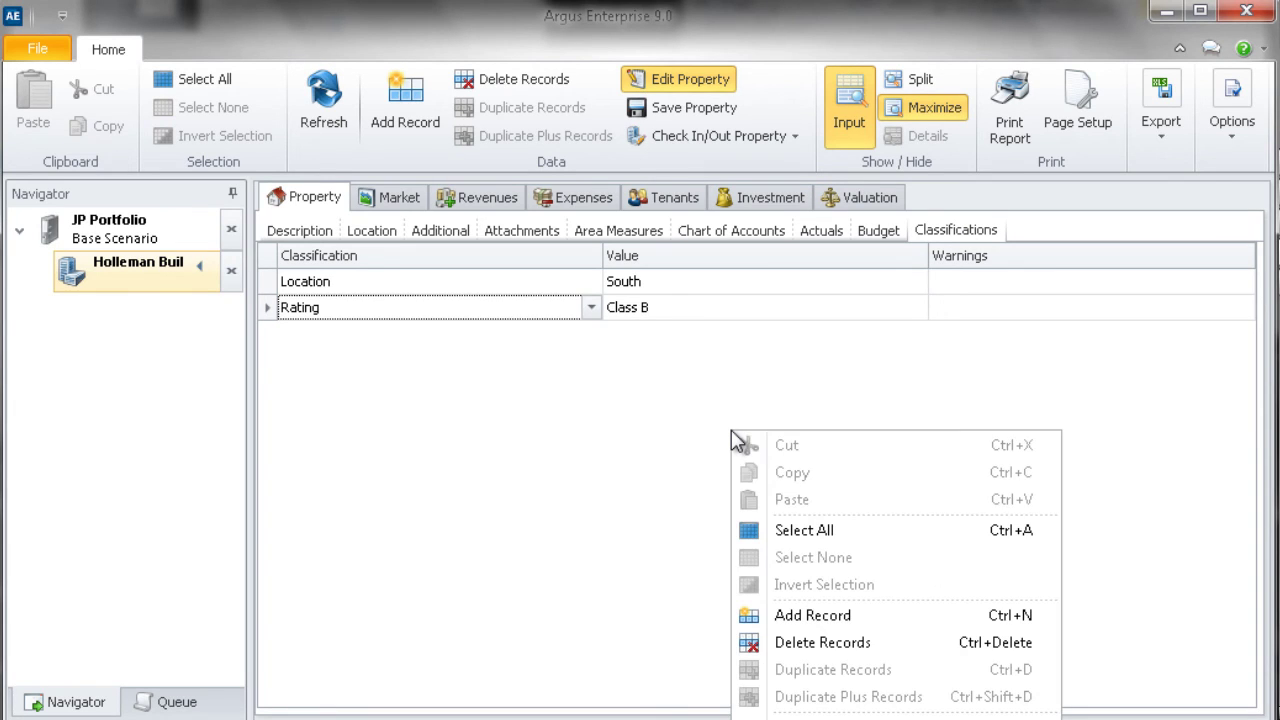
click(782, 614)
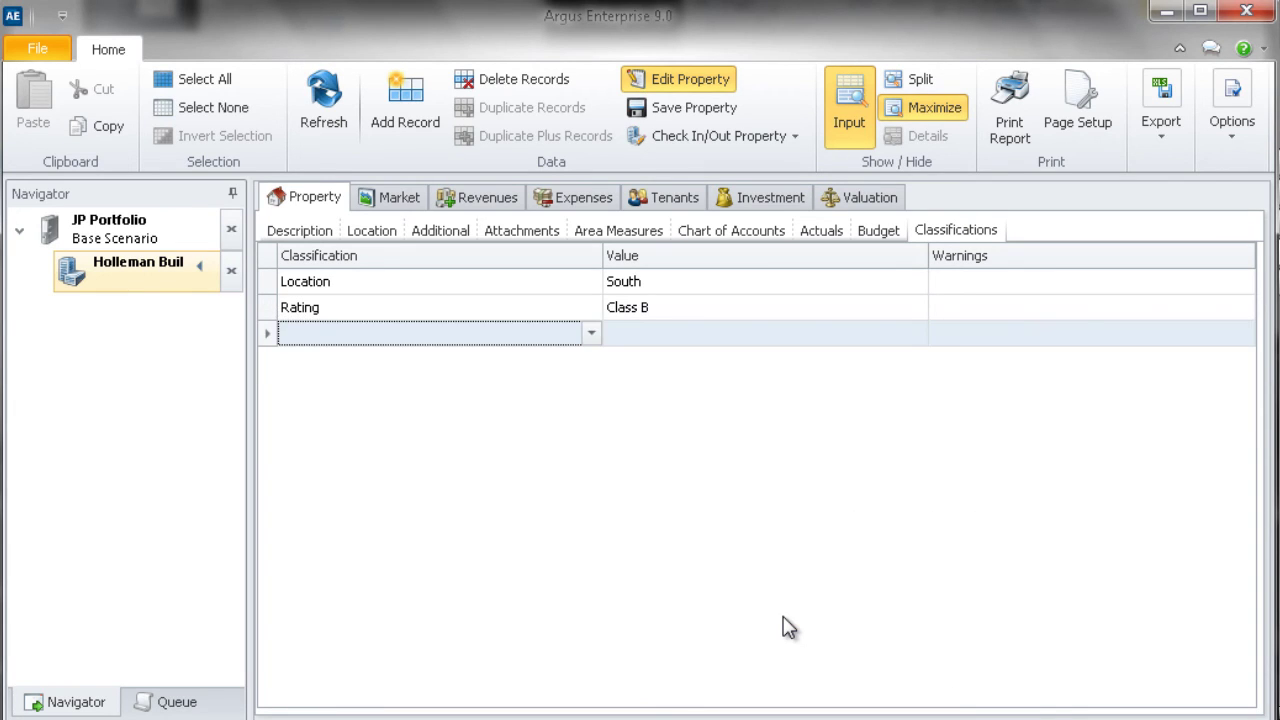
click(589, 331)
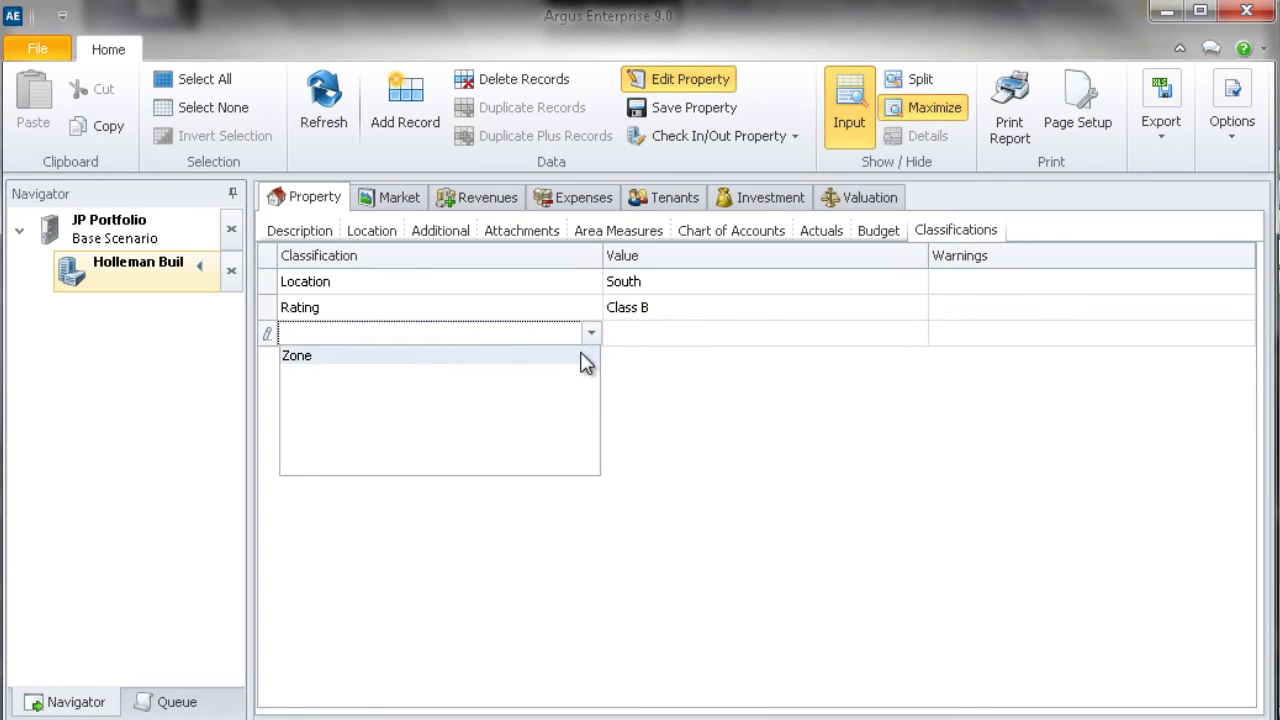
click(586, 358)
click(720, 336)
click(916, 333)
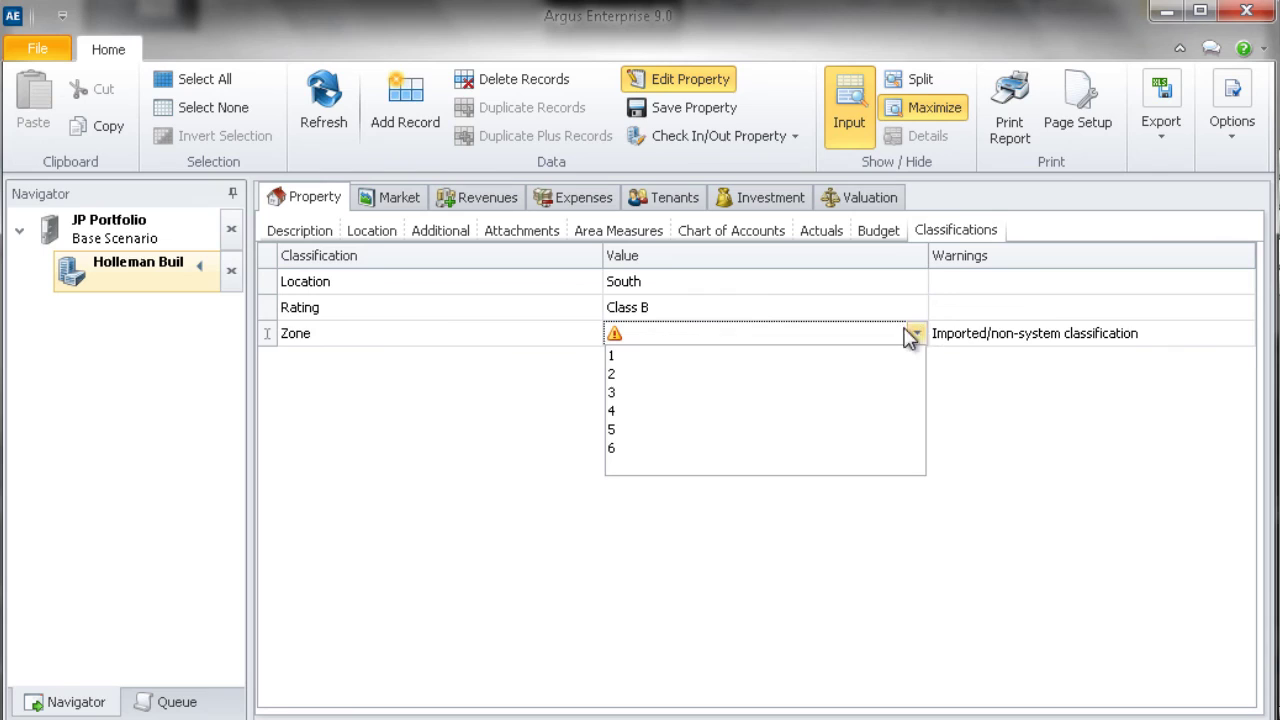
click(843, 357)
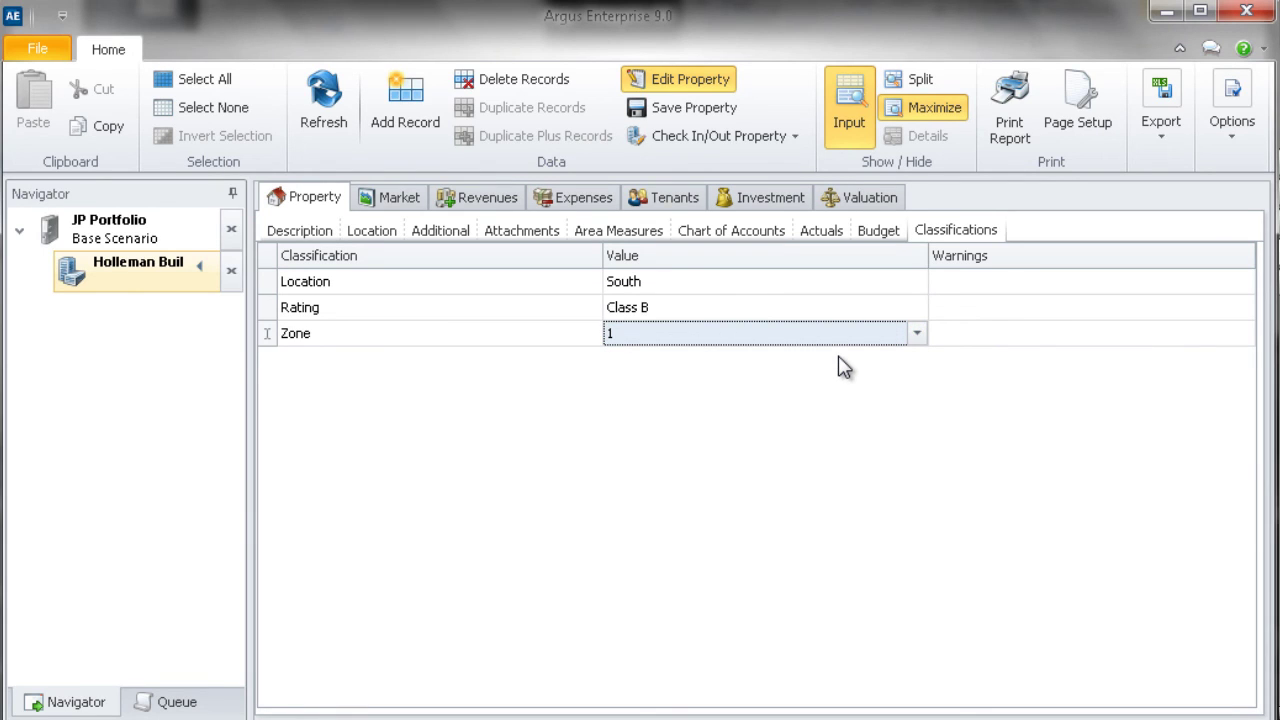